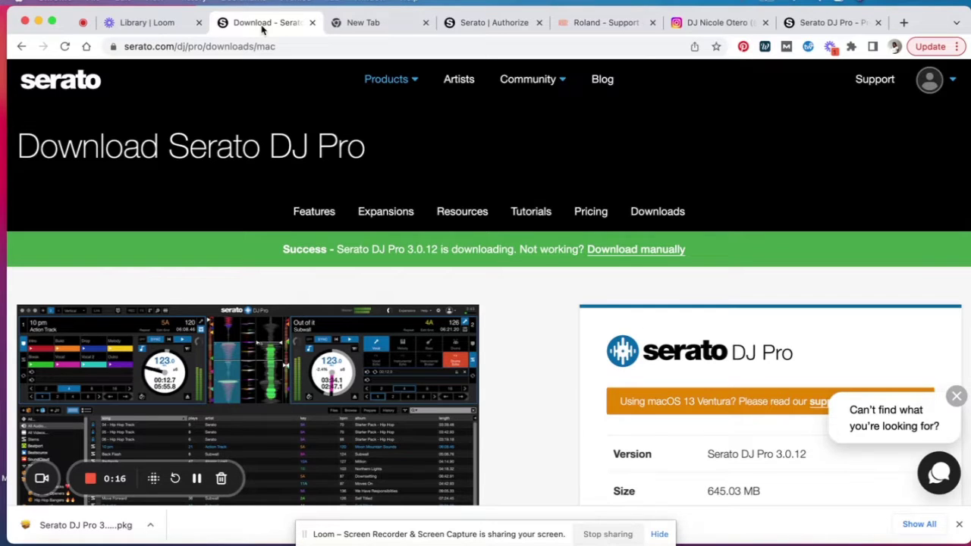
# - Go to the Serato DJ Pro download page and review its Mac requirements (Ventura, Monterey, Big Sur)
pyautogui.moveTo(402, 86)
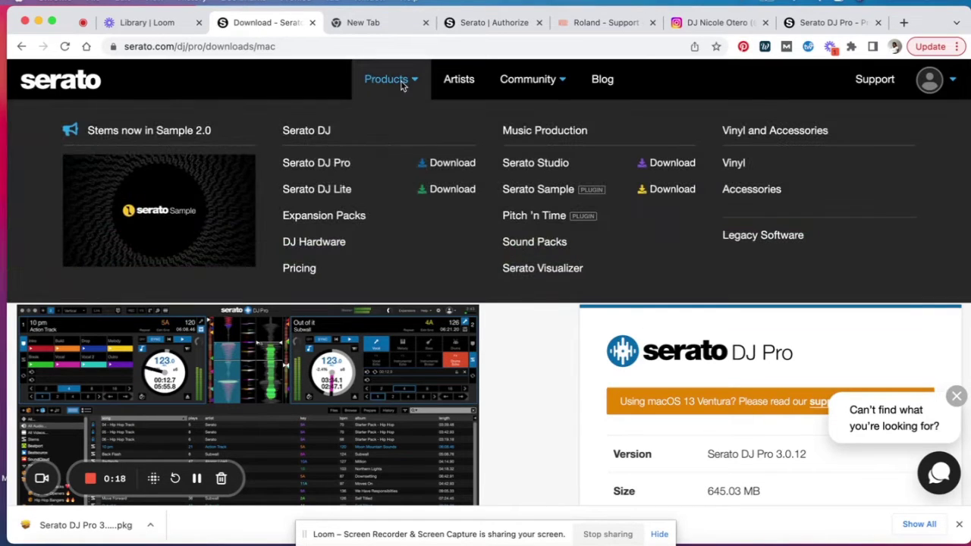
pyautogui.click(449, 165)
pyautogui.scroll(-1, 783, 381)
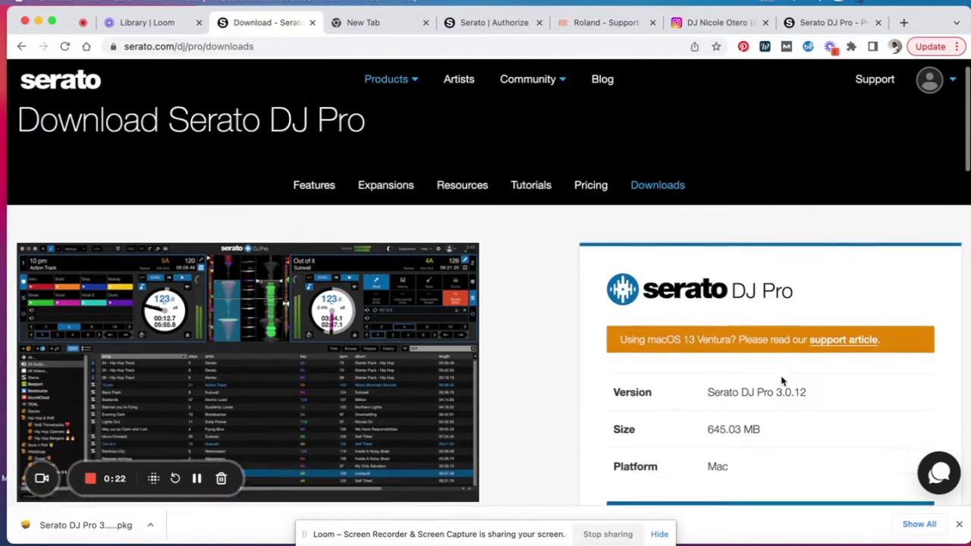
pyautogui.scroll(-2, 783, 382)
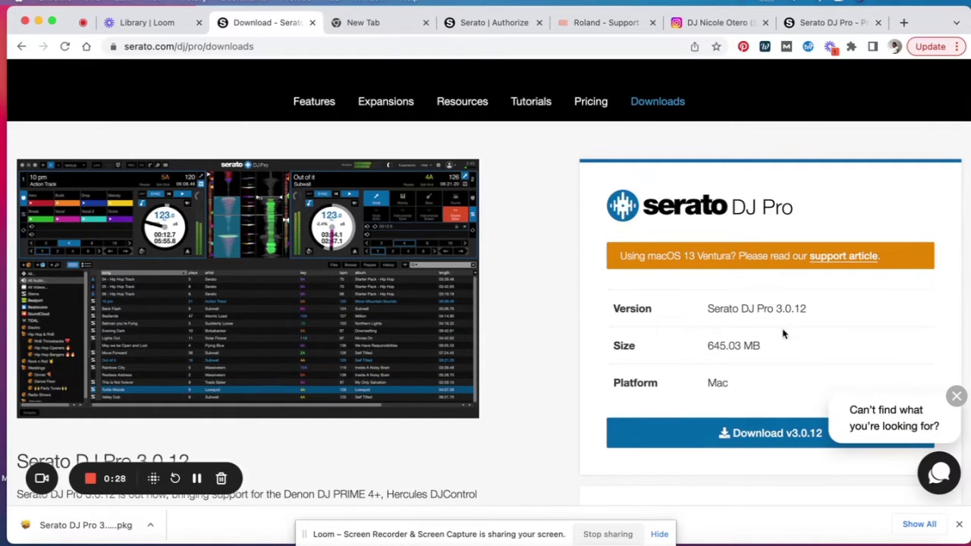
pyautogui.scroll(-3, 784, 362)
pyautogui.scroll(1, 784, 361)
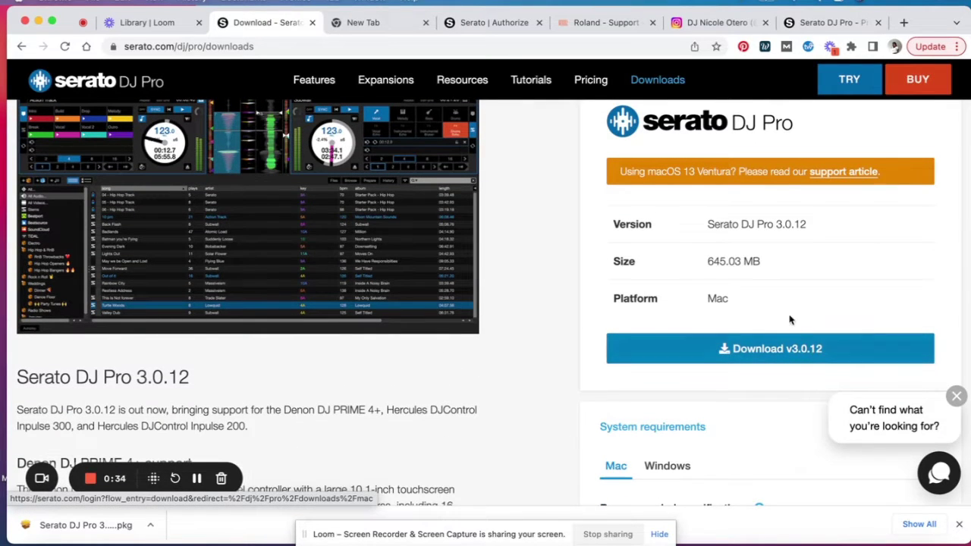
pyautogui.scroll(-4, 796, 380)
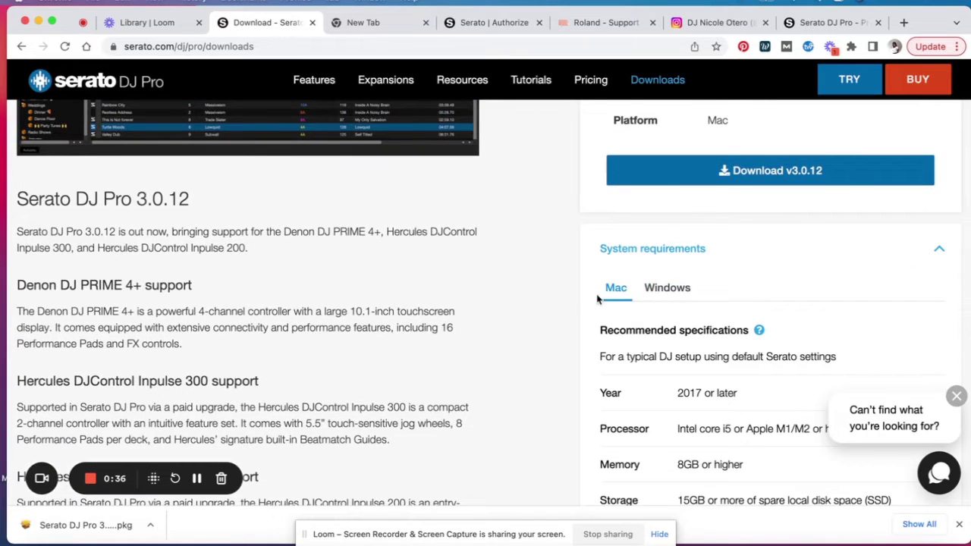
pyautogui.scroll(-1, 722, 465)
pyautogui.scroll(-5, 722, 465)
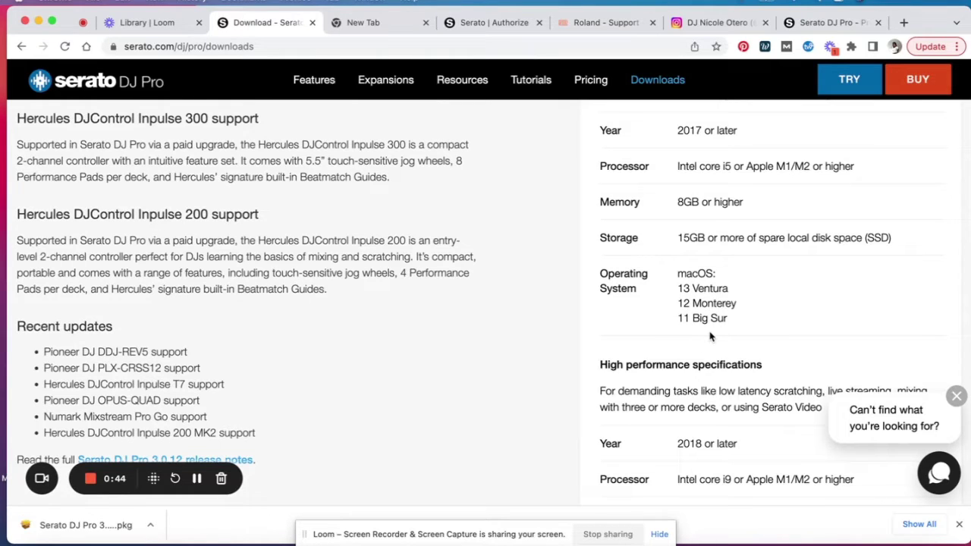
pyautogui.click(18, 2)
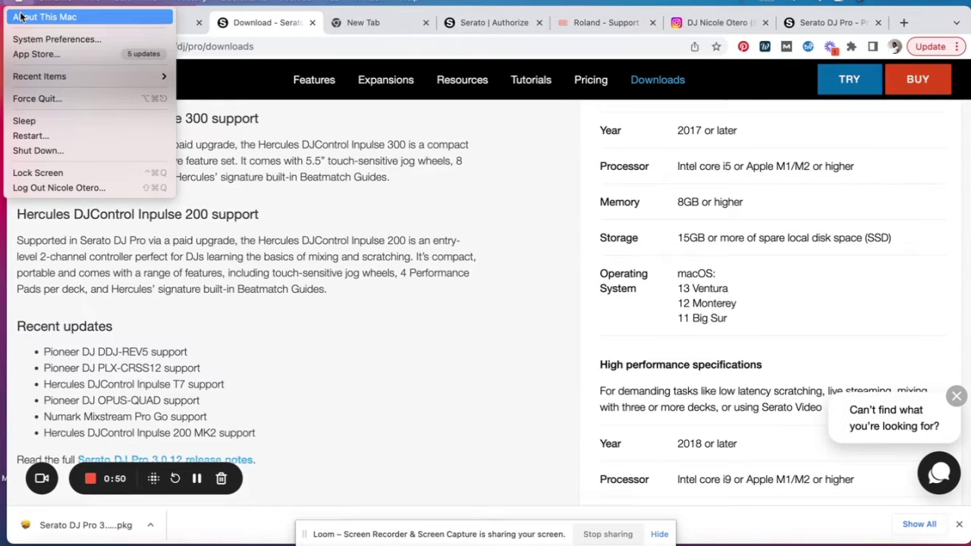
pyautogui.click(22, 16)
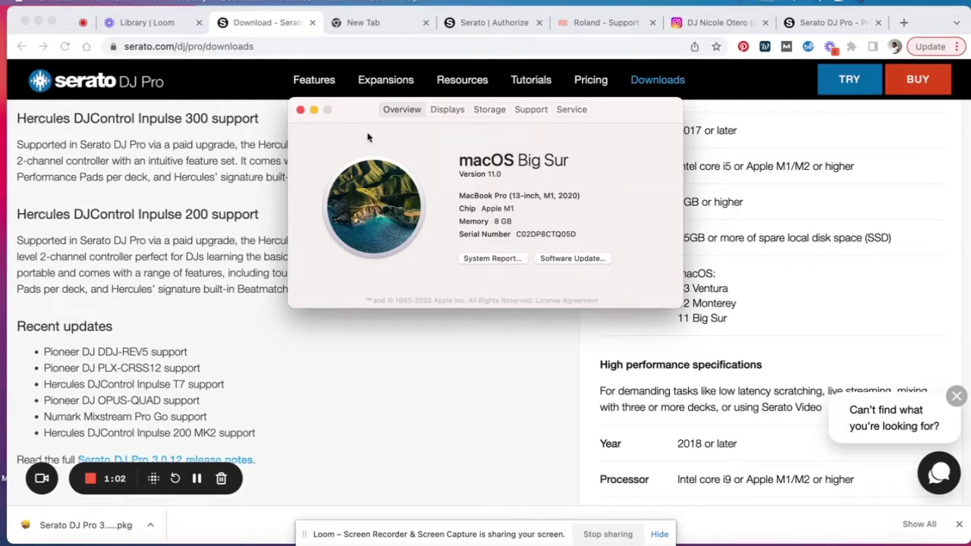
pyautogui.click(301, 110)
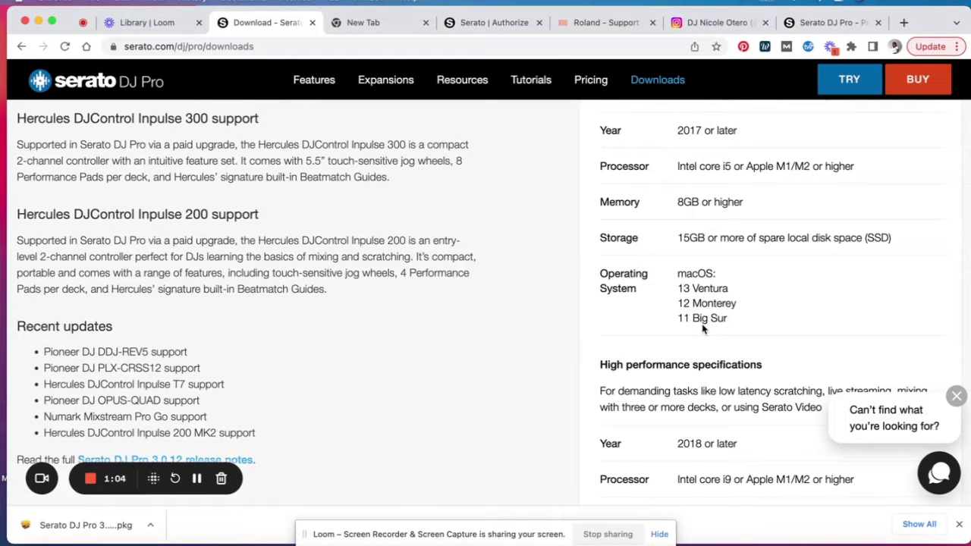
pyautogui.scroll(-3, 703, 328)
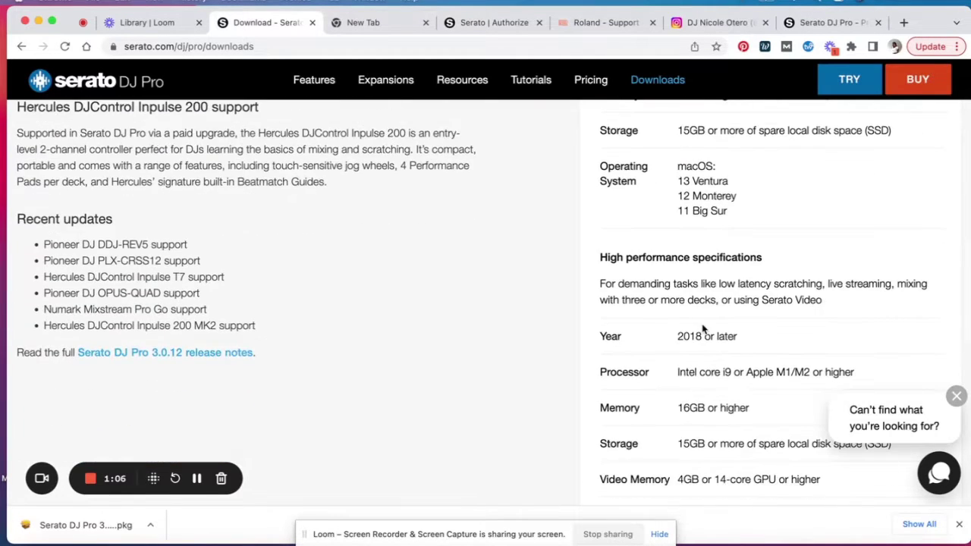
pyautogui.scroll(10, 702, 327)
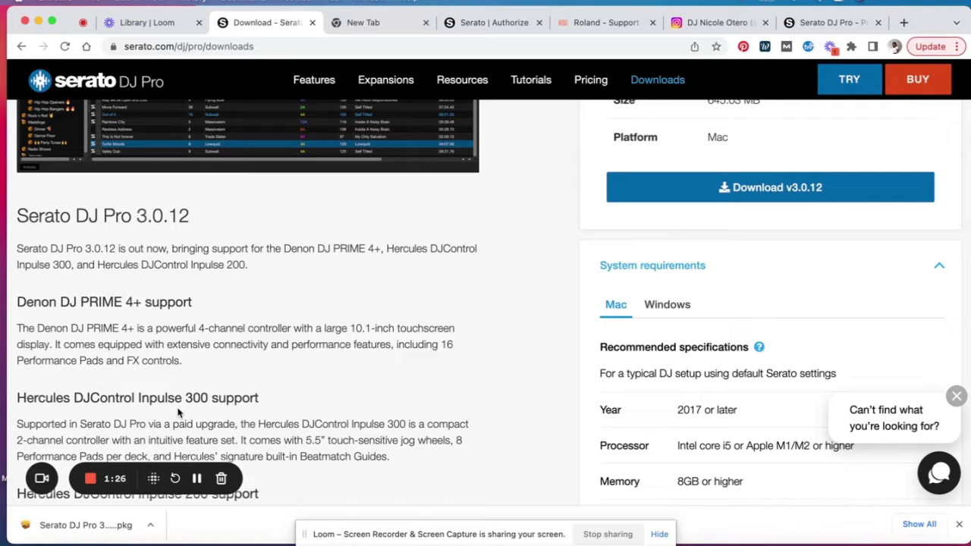
pyautogui.scroll(-10, 179, 413)
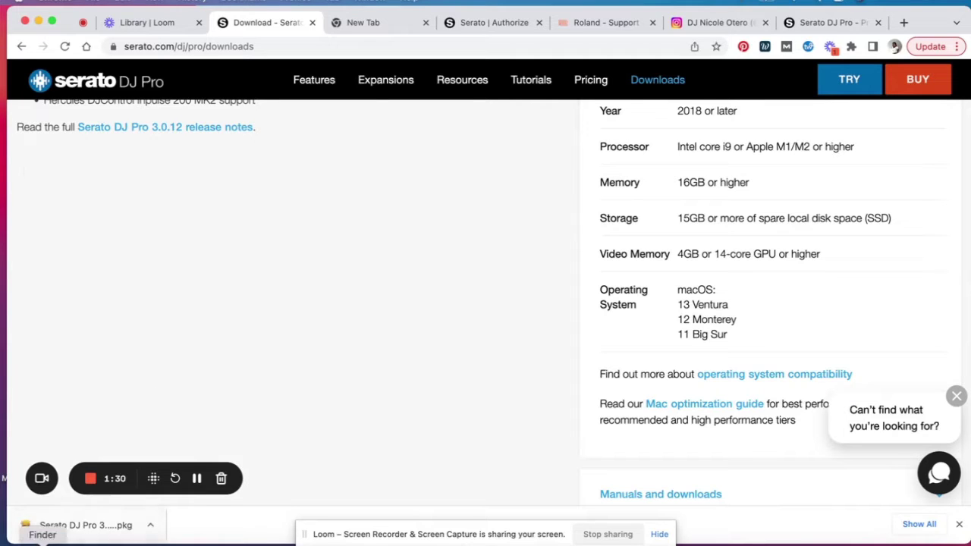
# - Show Applications in Finder and select Serato DJ Pro (2.5.5), leaving its name unchanged
pyautogui.click(43, 540)
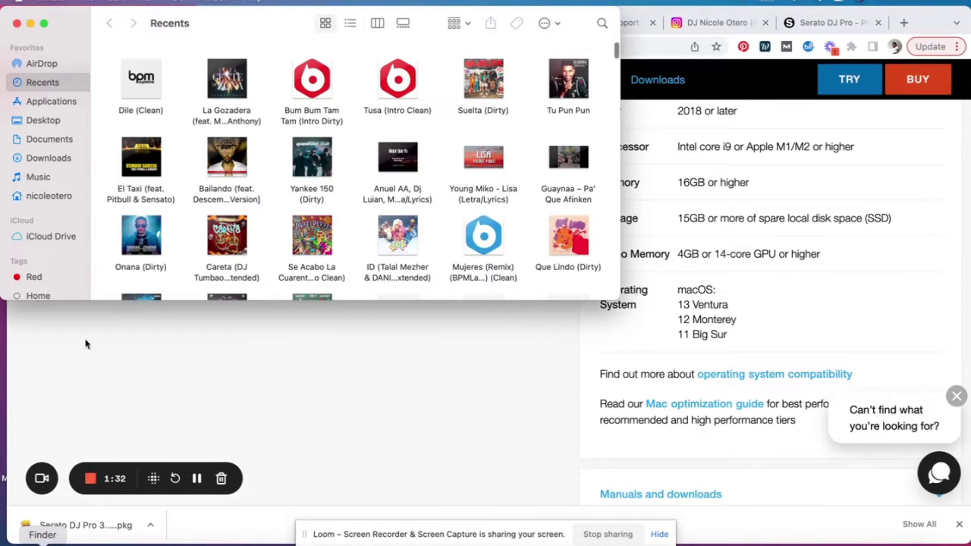
pyautogui.click(44, 101)
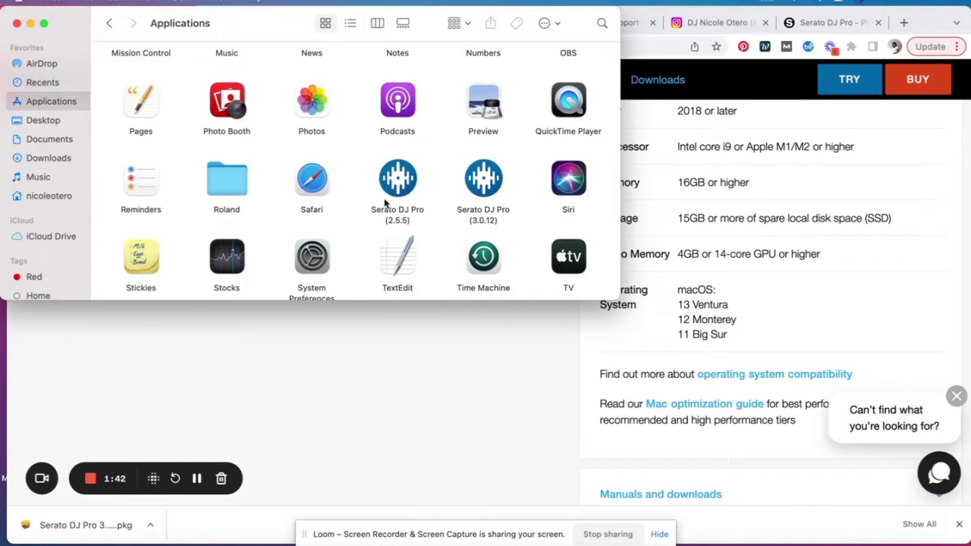
pyautogui.click(402, 215)
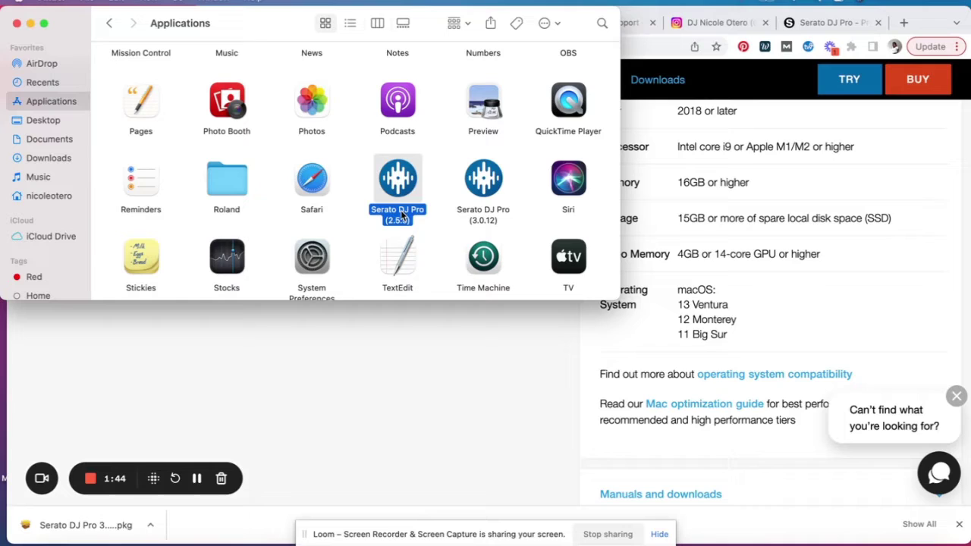
pyautogui.click(402, 215)
pyautogui.click(417, 220)
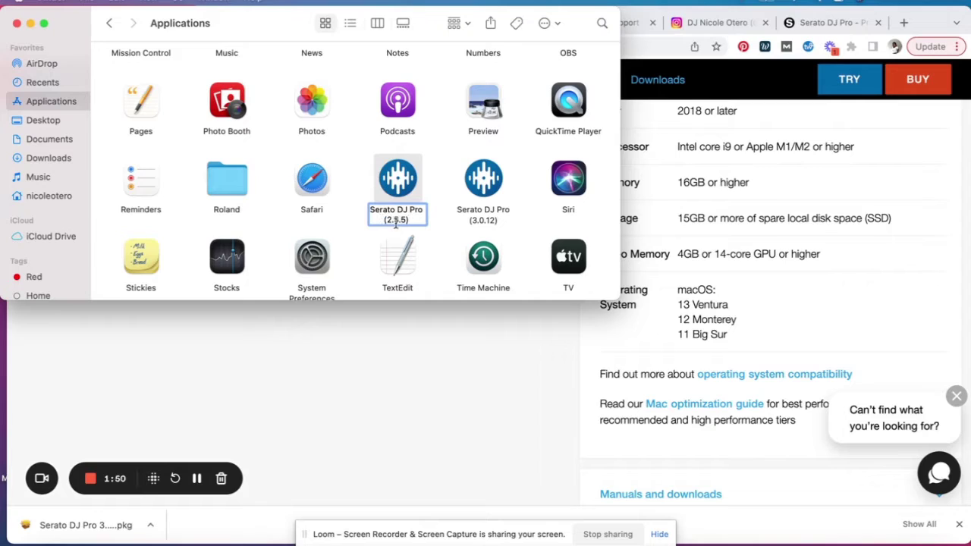
pyautogui.click(434, 241)
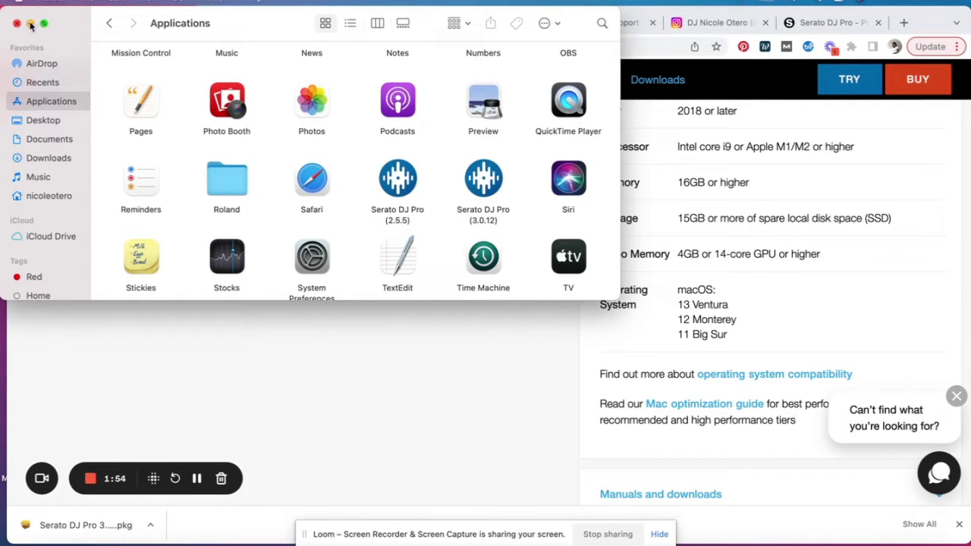
# - Close Finder, return to the Download v3.0.12 section, and open a fresh Finder window
pyautogui.click(17, 24)
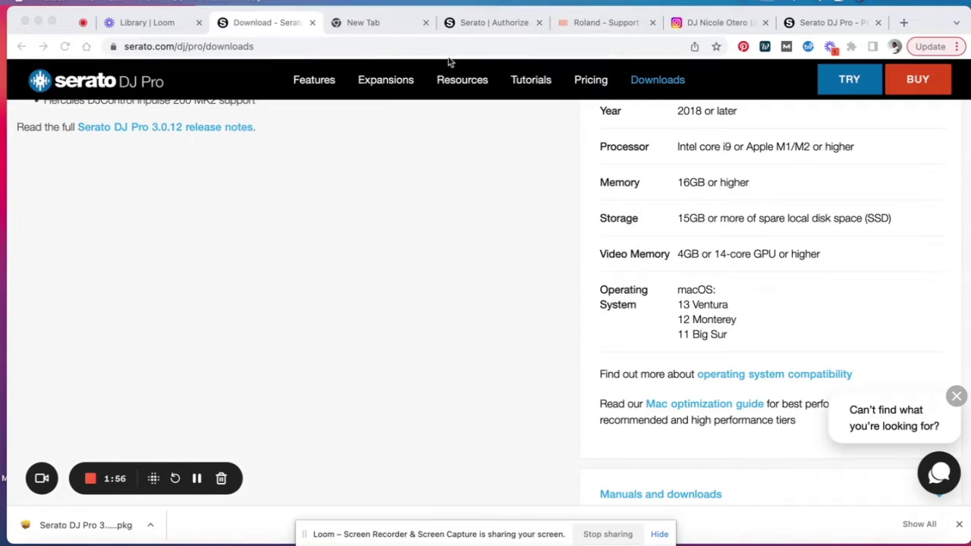
pyautogui.scroll(5, 727, 219)
pyautogui.scroll(6, 726, 218)
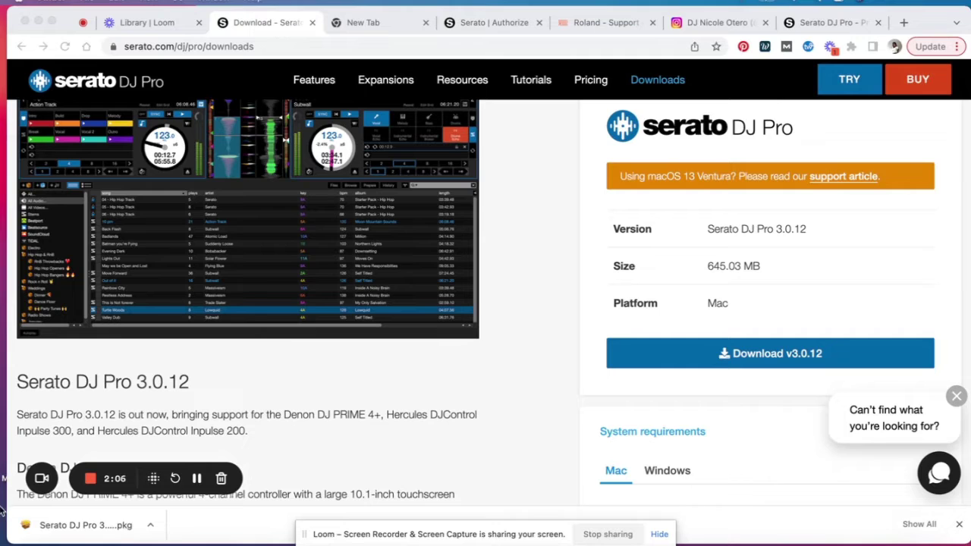
pyautogui.click(43, 542)
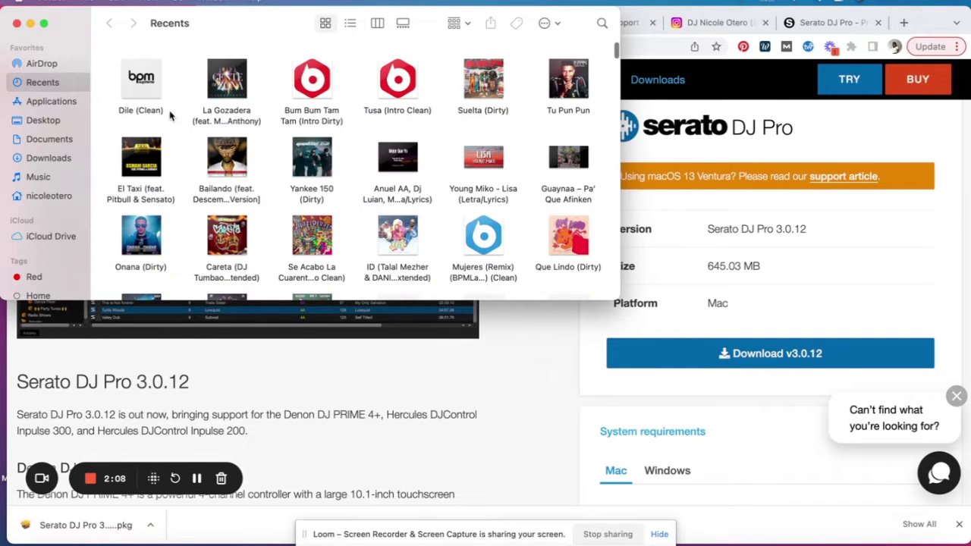
# - Select Serato DJ Pro (3.0.12) in Applications, then close the Finder window
pyautogui.click(50, 103)
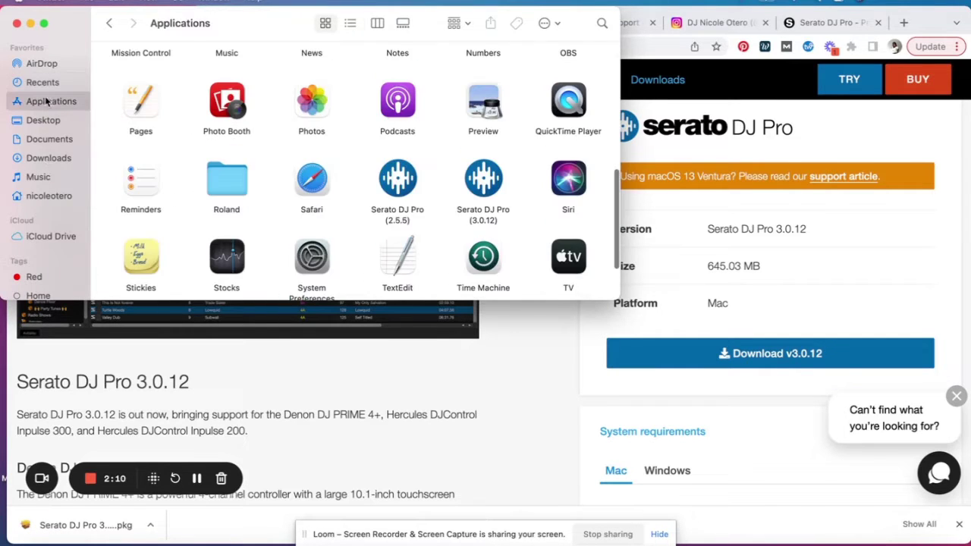
pyautogui.click(486, 209)
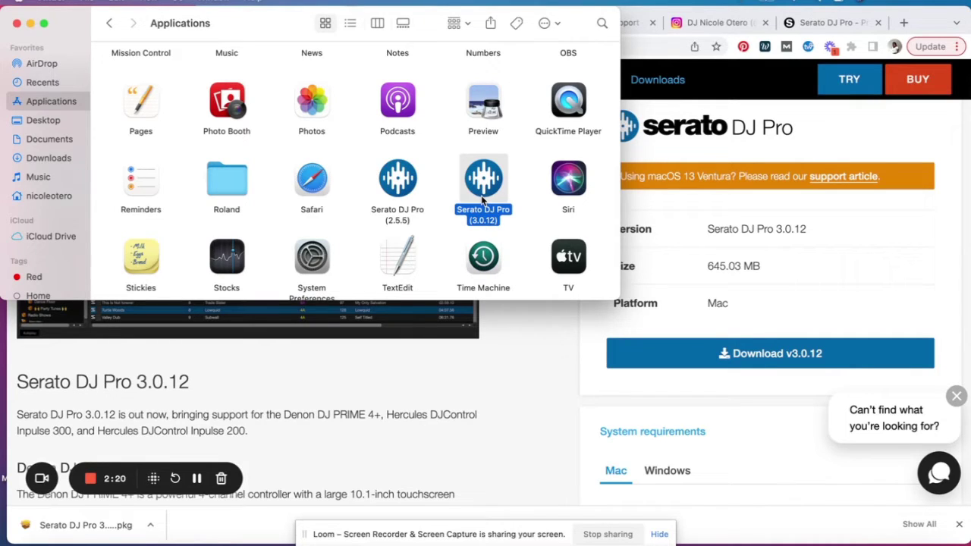
pyautogui.click(17, 24)
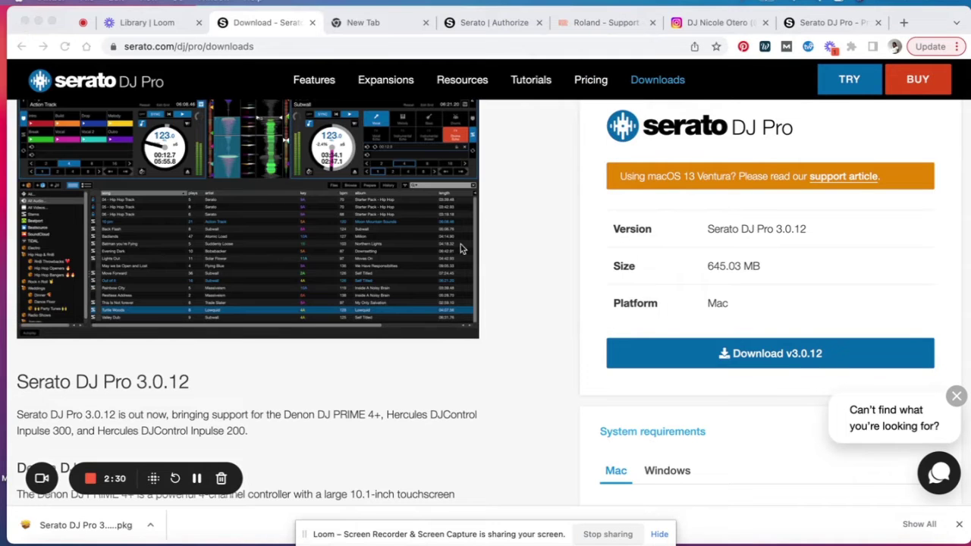
# - Scroll back up the Serato DJ Pro 3.0.12 downloads page
pyautogui.scroll(5, 523, 267)
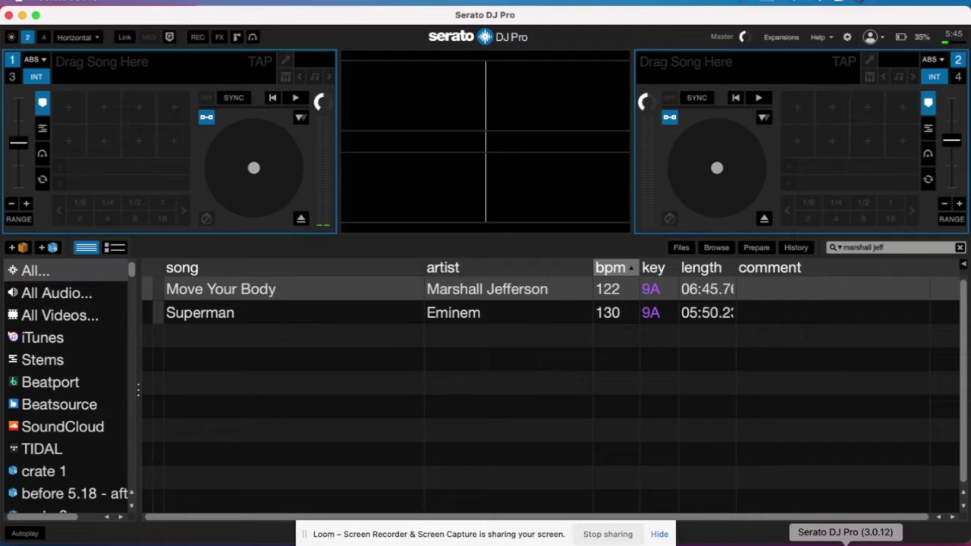
pyautogui.click(847, 38)
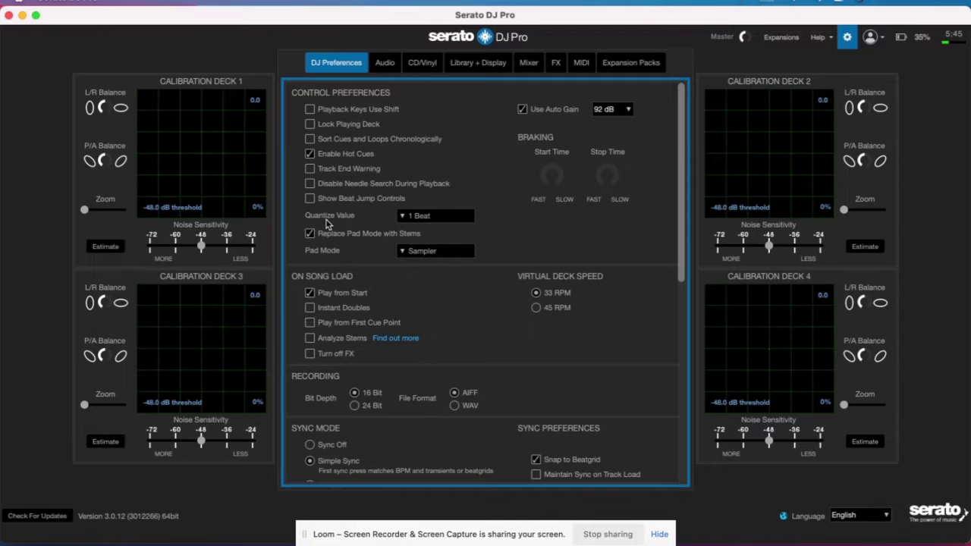
pyautogui.click(404, 252)
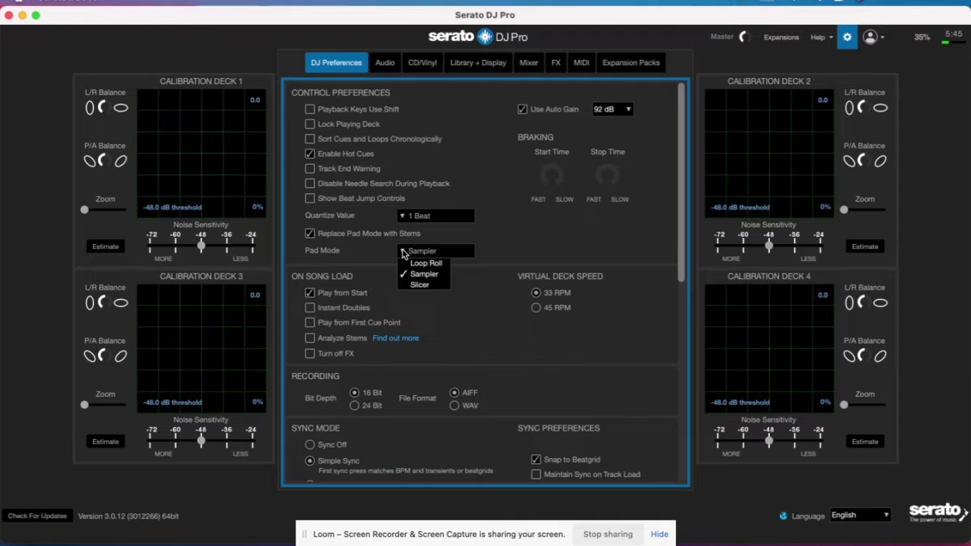
pyautogui.click(404, 253)
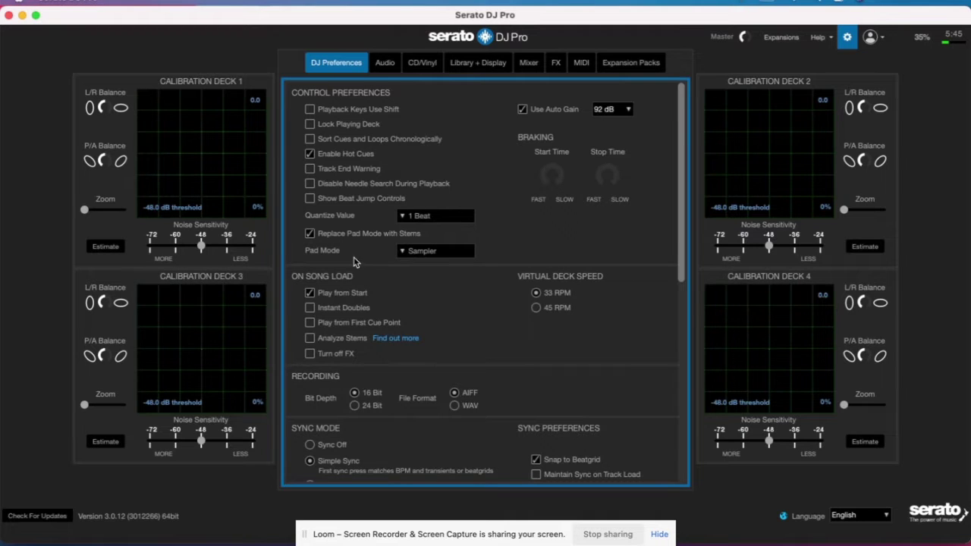
pyautogui.click(404, 254)
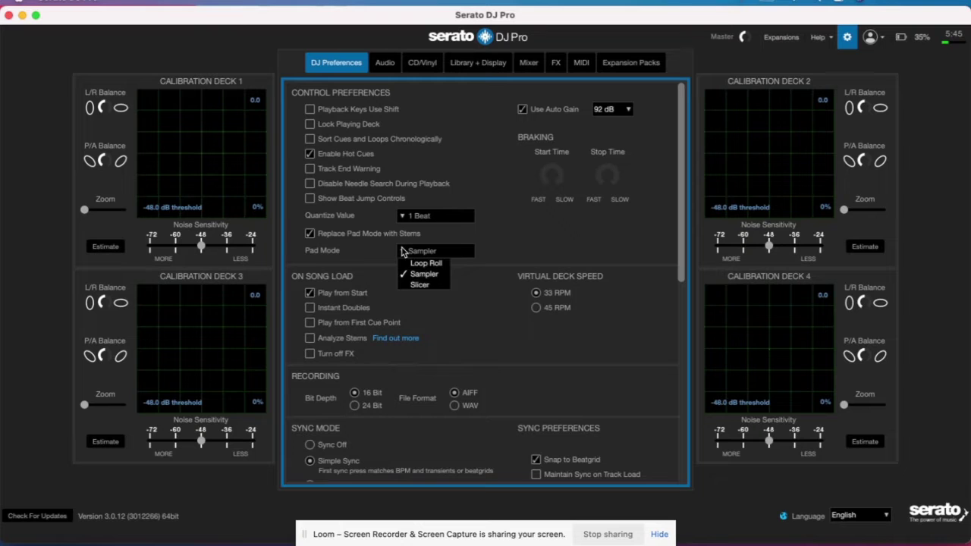
pyautogui.click(402, 253)
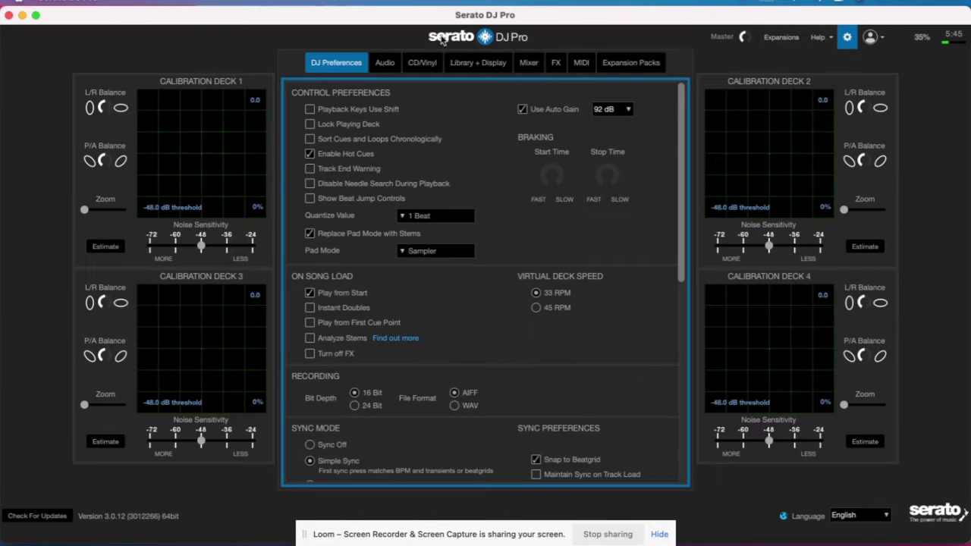
pyautogui.click(847, 38)
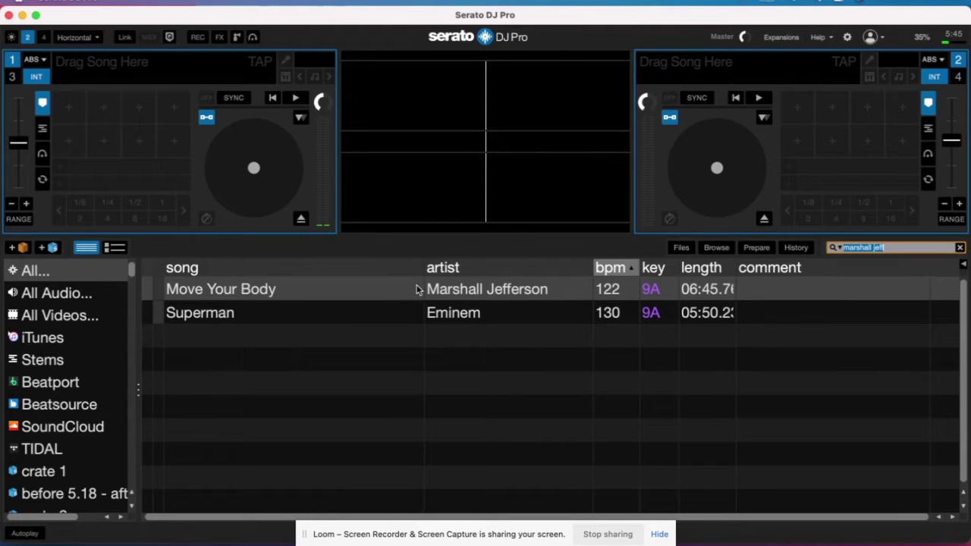
# - Load Move Your Body onto deck 1, then search the library for 'eddie amad'
pyautogui.click(235, 292)
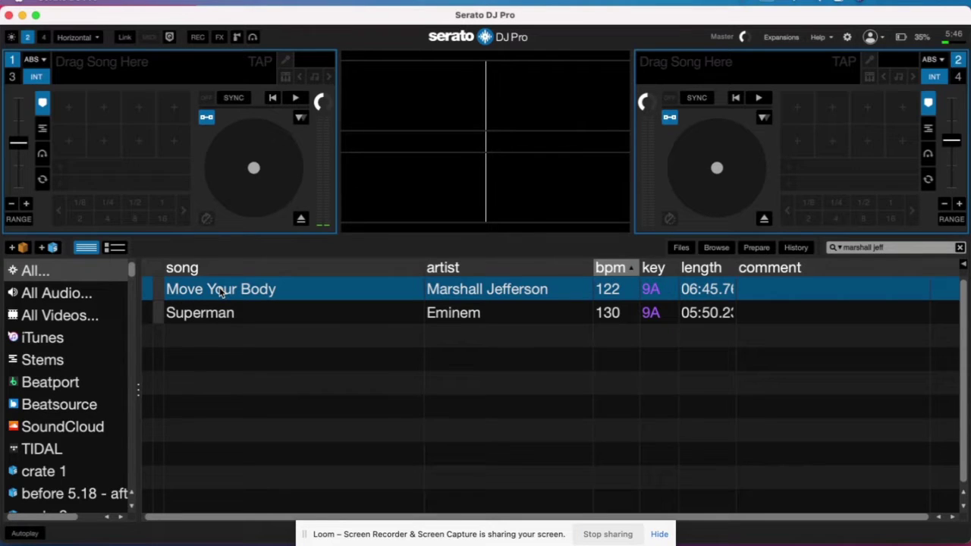
pyautogui.hotkey('shift', 'Left')
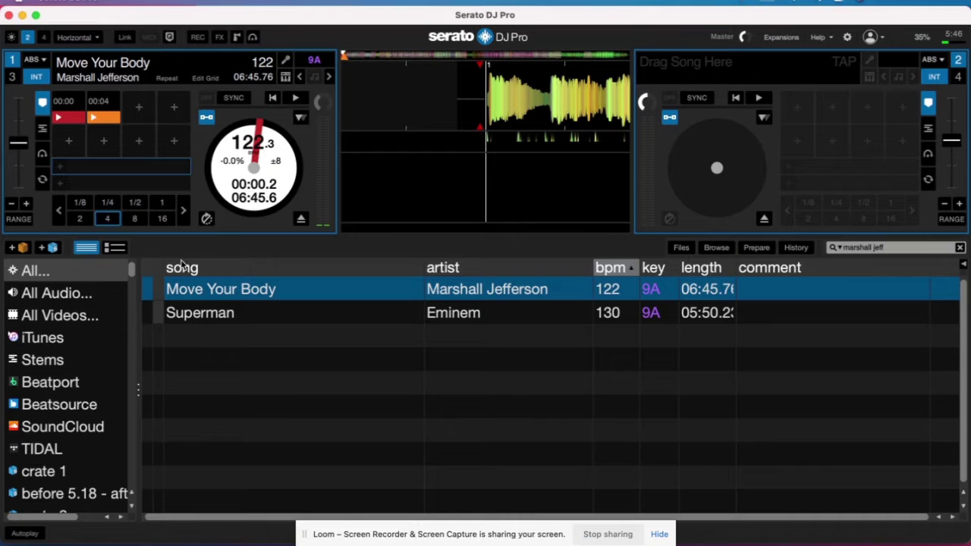
pyautogui.click(910, 252)
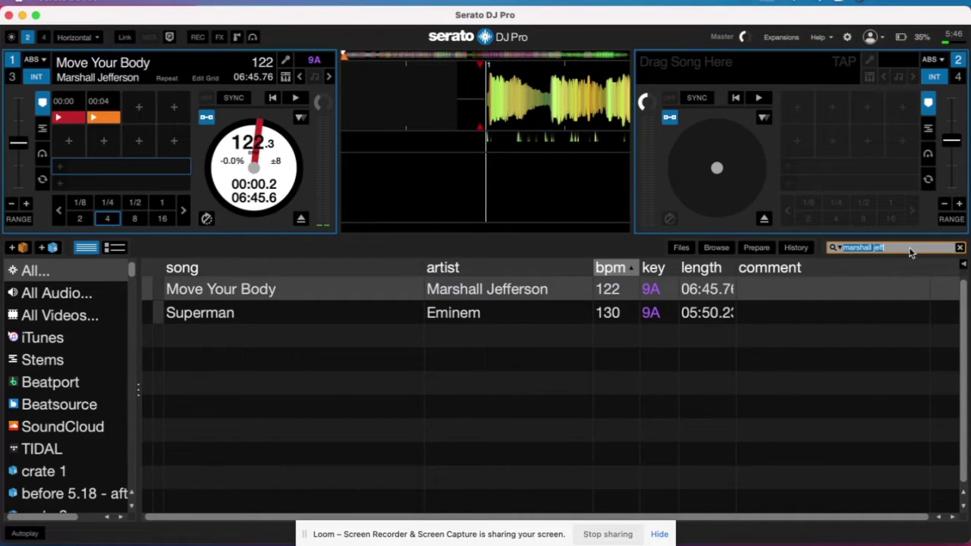
pyautogui.write('eddie amad')
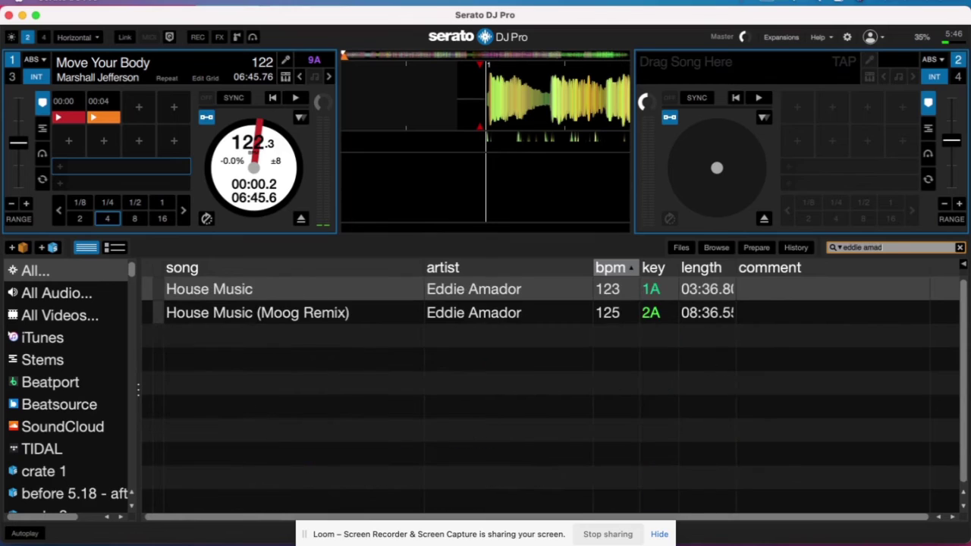